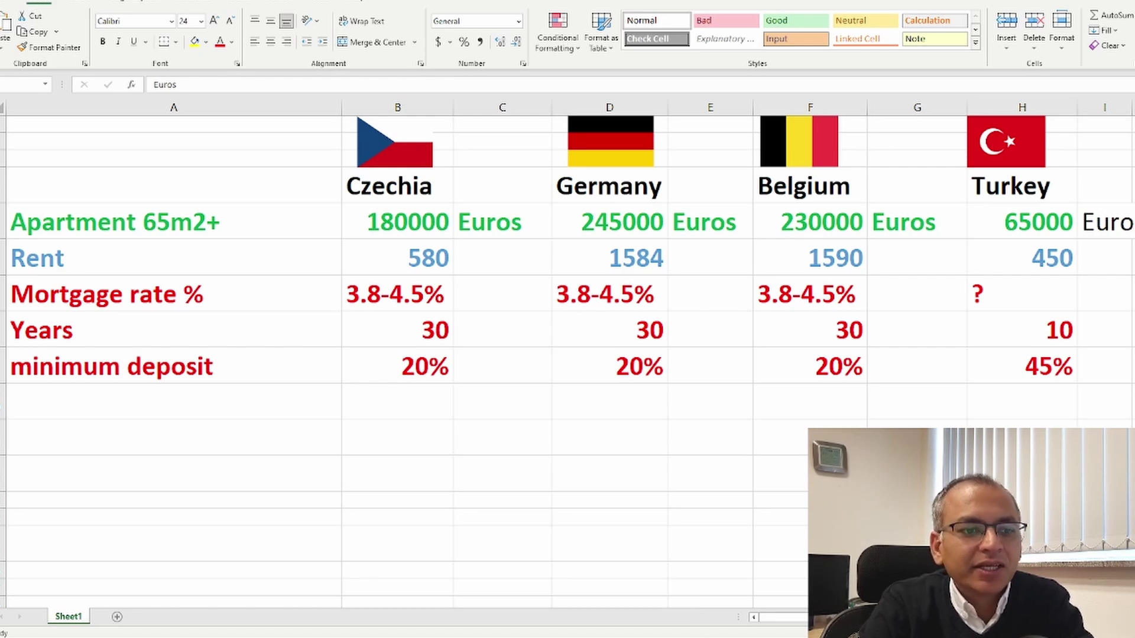
# Switch to the Fio banka mortgage calculator in the browser and examine its property price and mortgage amount.
pyautogui.hotkey('alt', 'Tab')
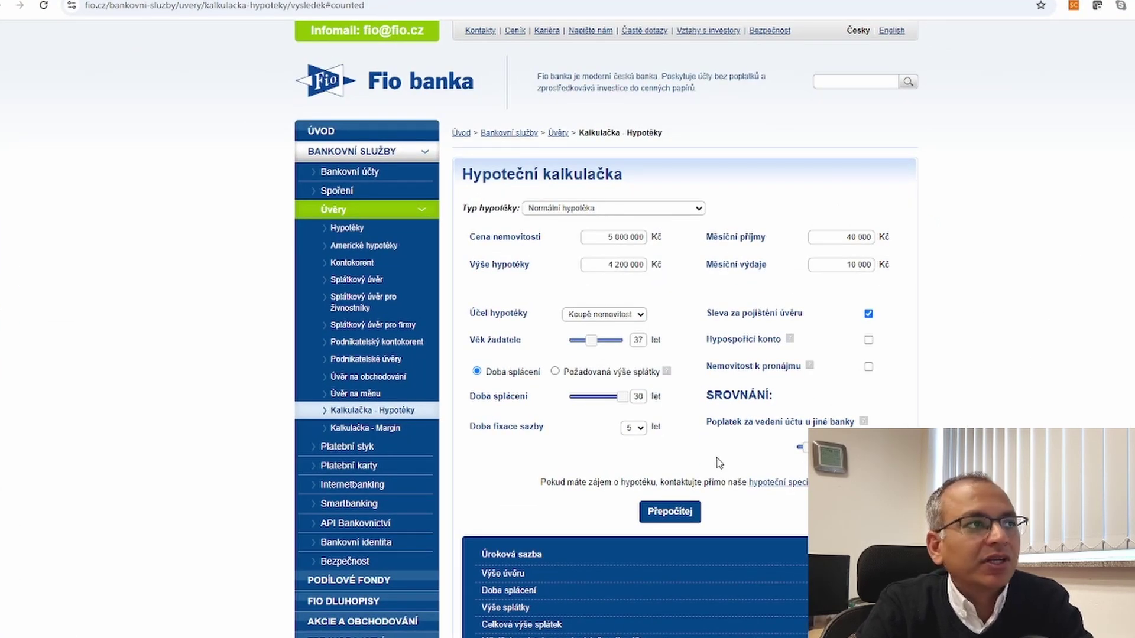
pyautogui.hotkey('ctrl', '+')
pyautogui.hotkey('ctrl', '+')
pyautogui.hotkey('ctrl', '+')
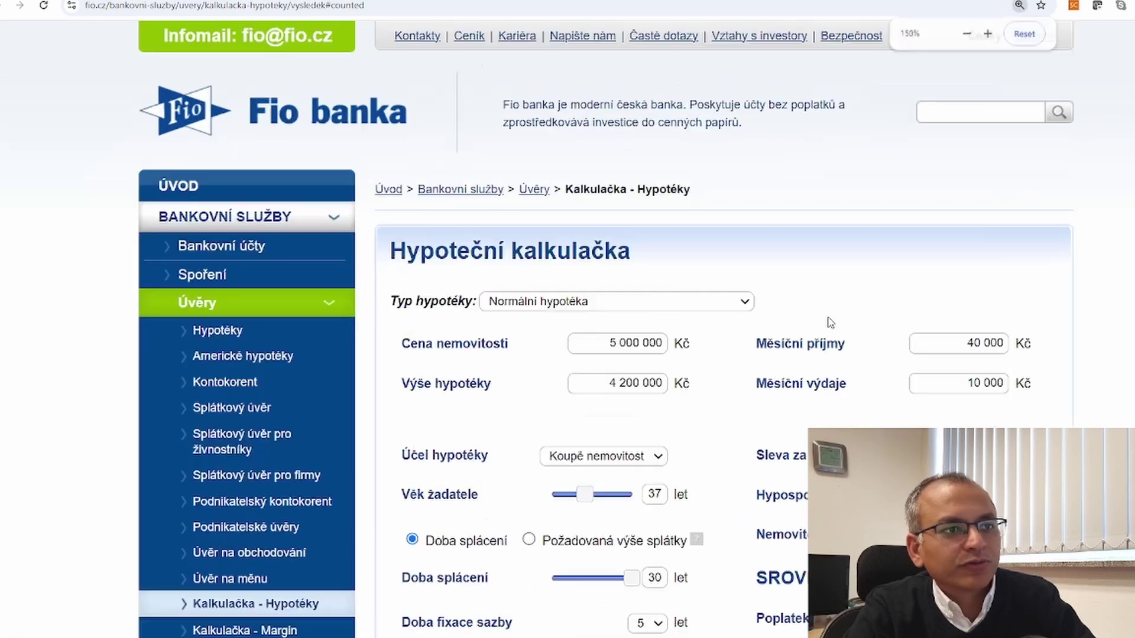
pyautogui.scroll(-2, 861, 317)
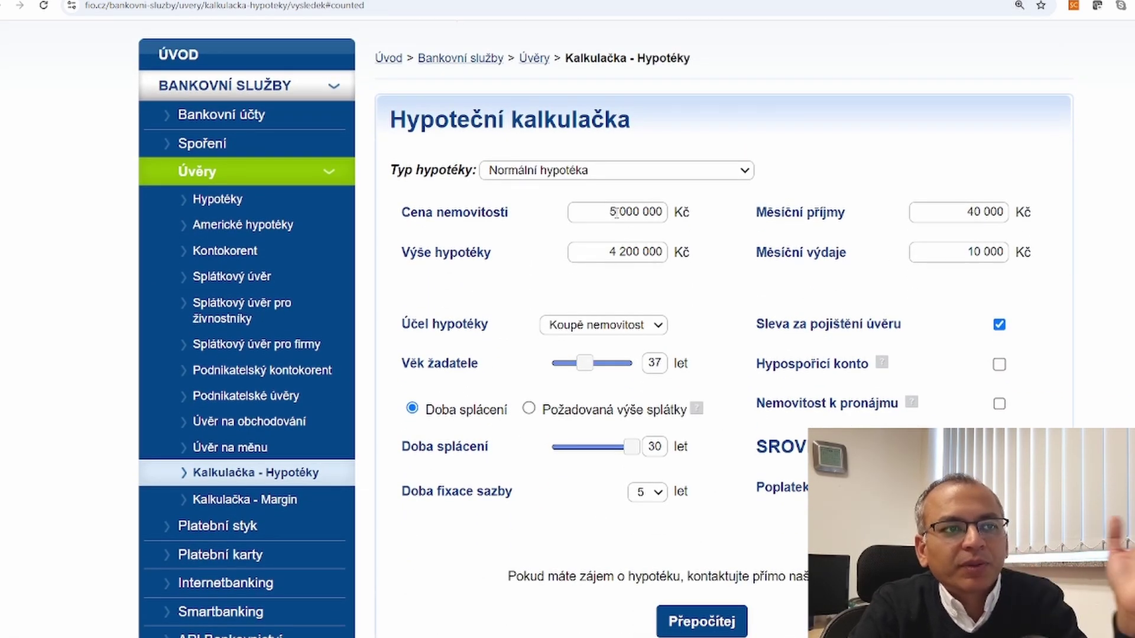
pyautogui.moveTo(610, 213); pyautogui.dragTo(676, 219)
pyautogui.click(668, 216)
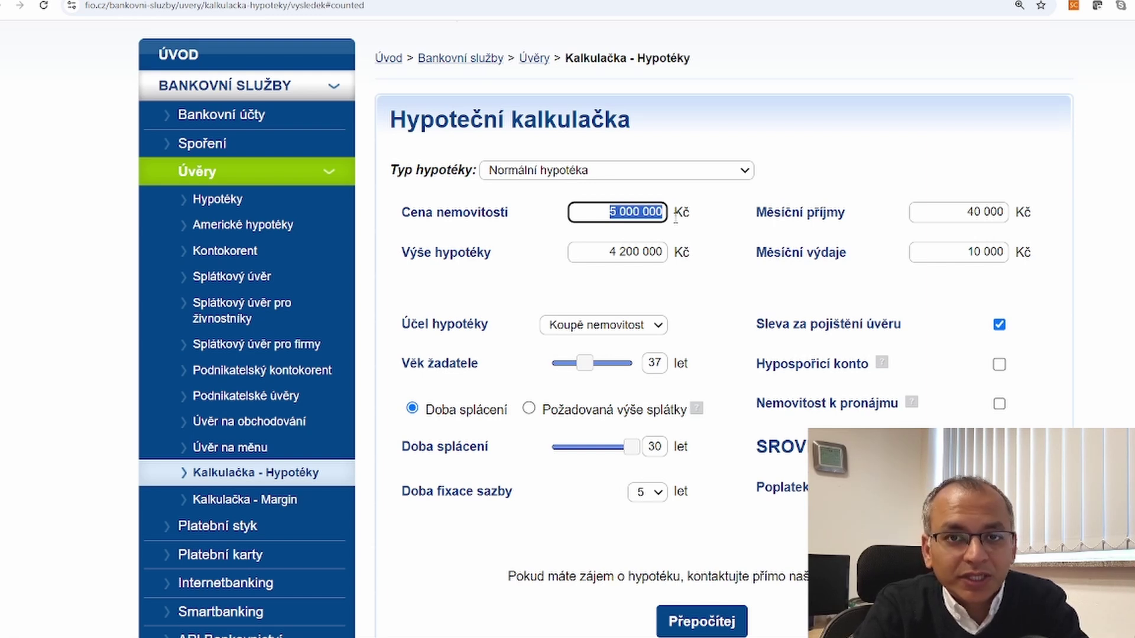
pyautogui.moveTo(604, 256); pyautogui.dragTo(674, 267)
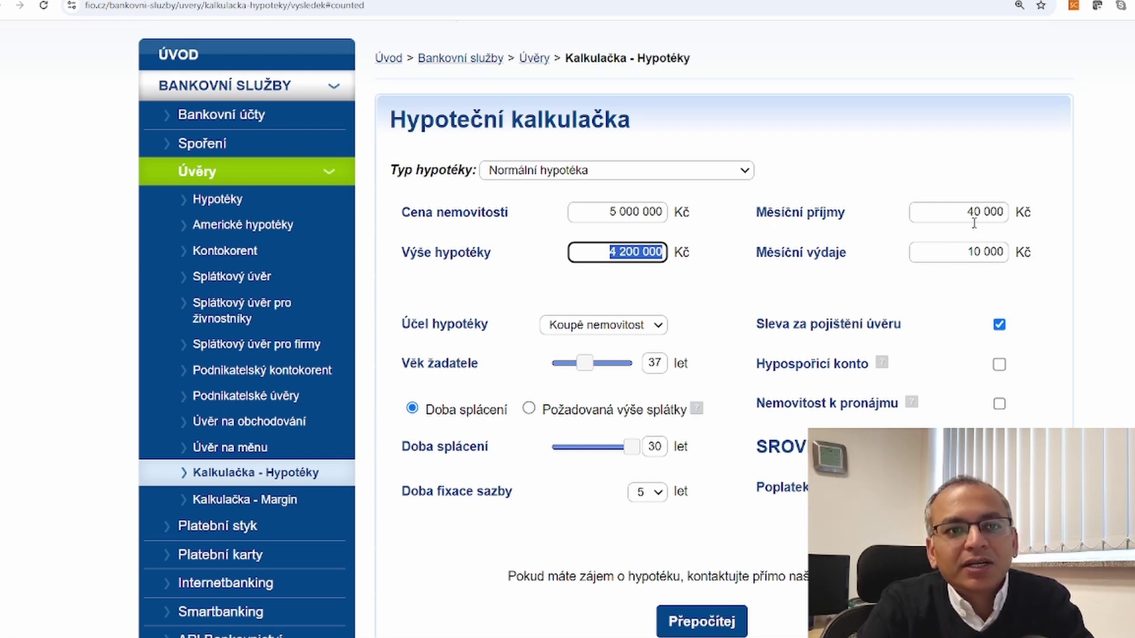
# Examine the monthly income and monthly expenses entered in the mortgage calculator.
pyautogui.moveTo(964, 213); pyautogui.dragTo(1009, 214)
pyautogui.click(1007, 213)
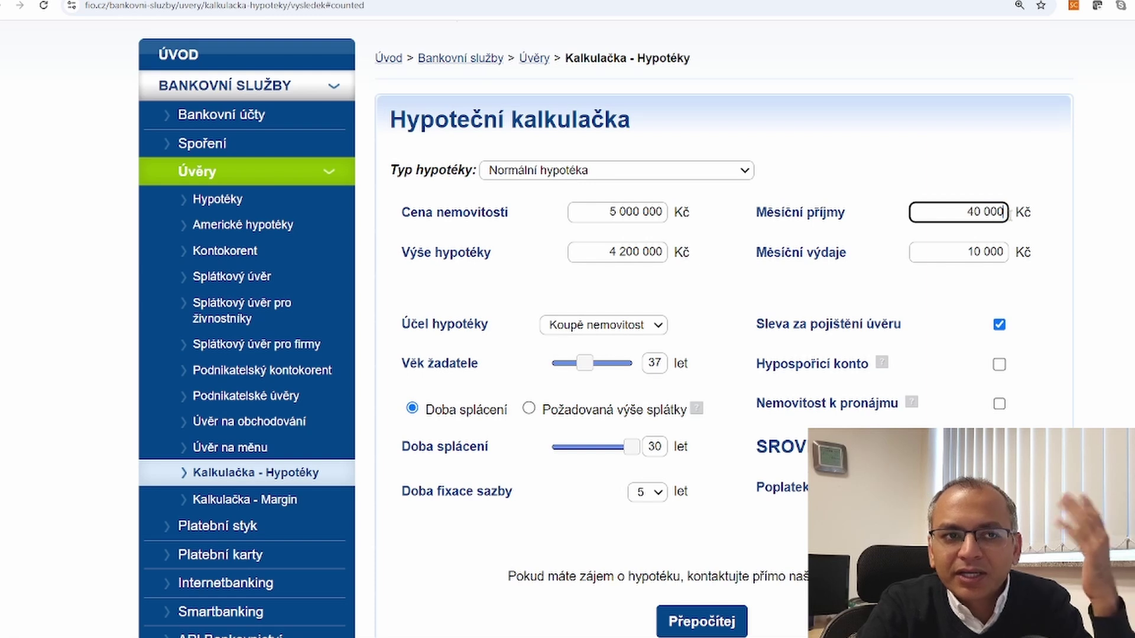
pyautogui.moveTo(950, 253); pyautogui.dragTo(1004, 269)
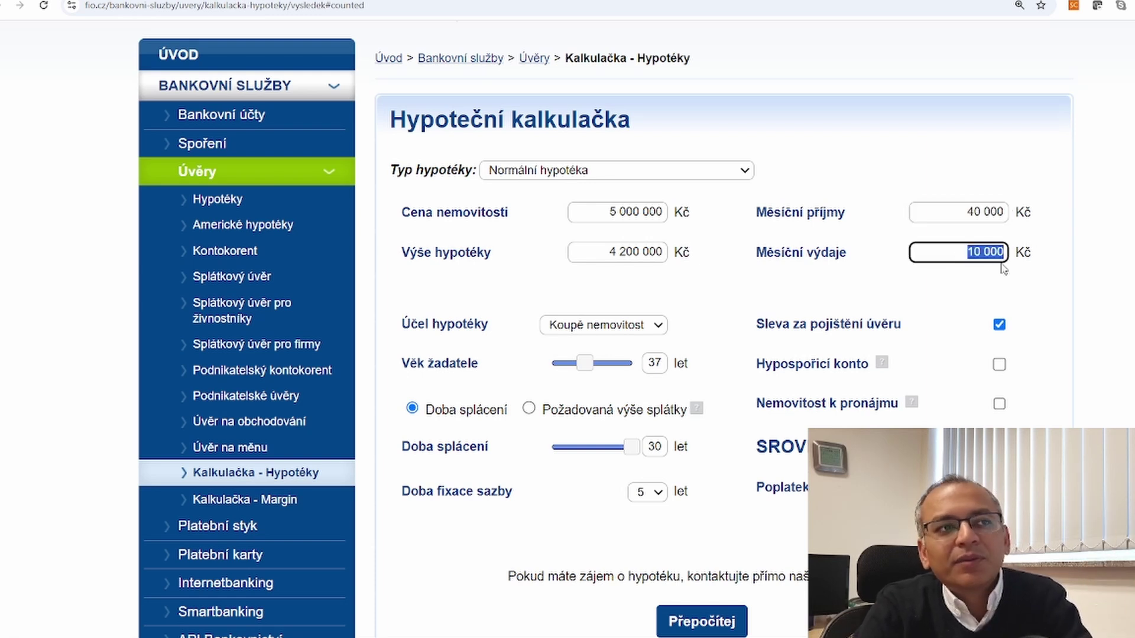
pyautogui.click(969, 254)
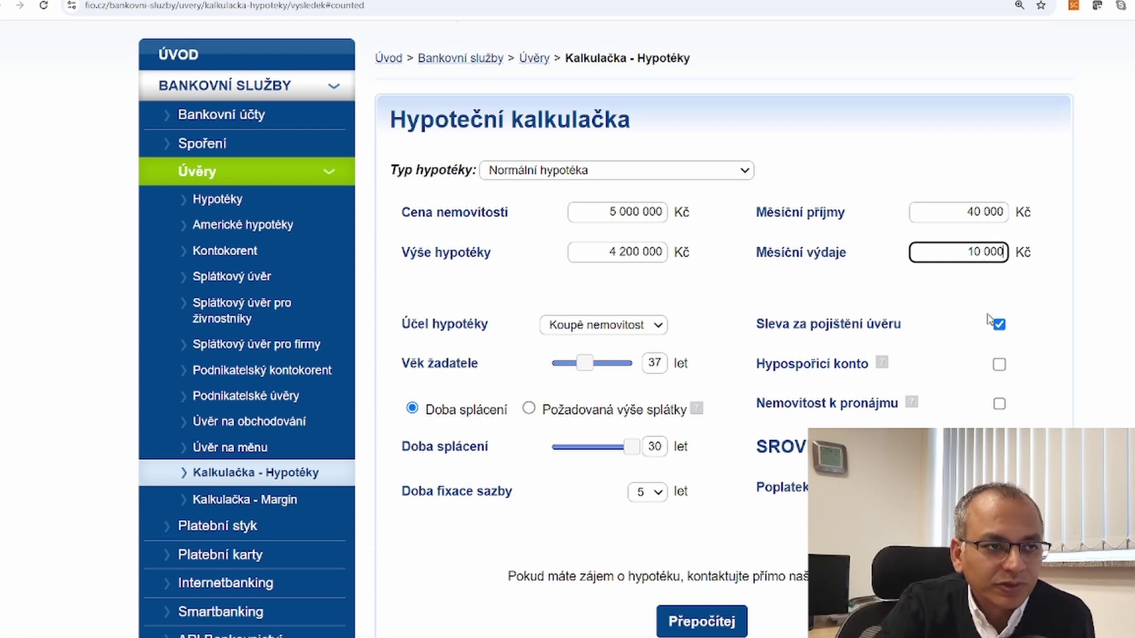
# Check the choices for the interest rate fixation period without changing the selection.
pyautogui.scroll(-1, 712, 304)
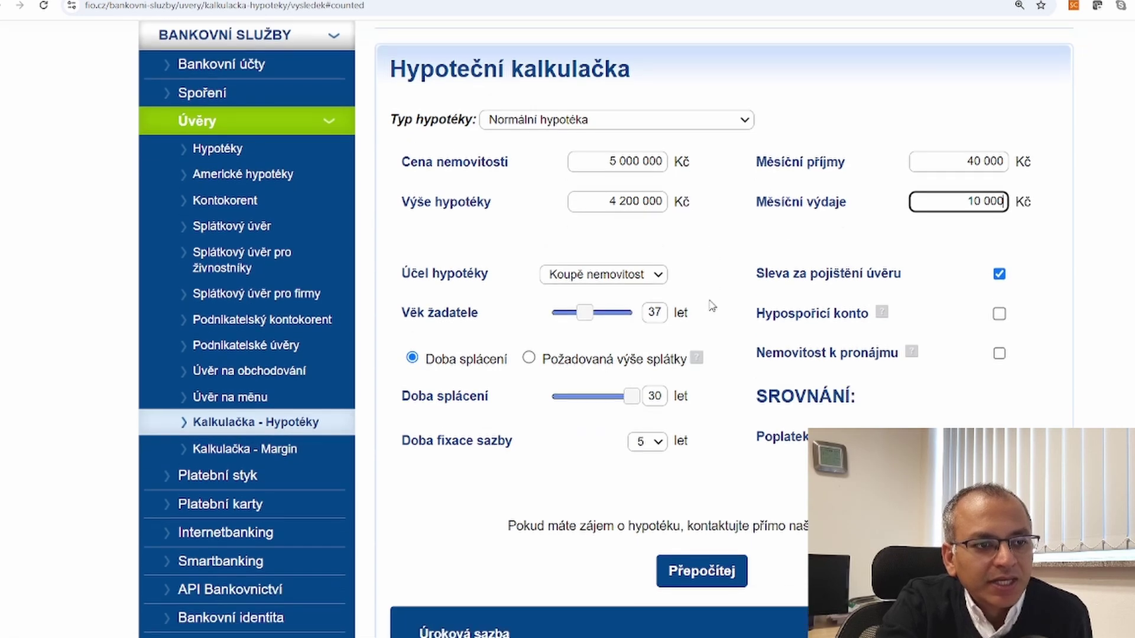
pyautogui.click(654, 432)
pyautogui.click(654, 436)
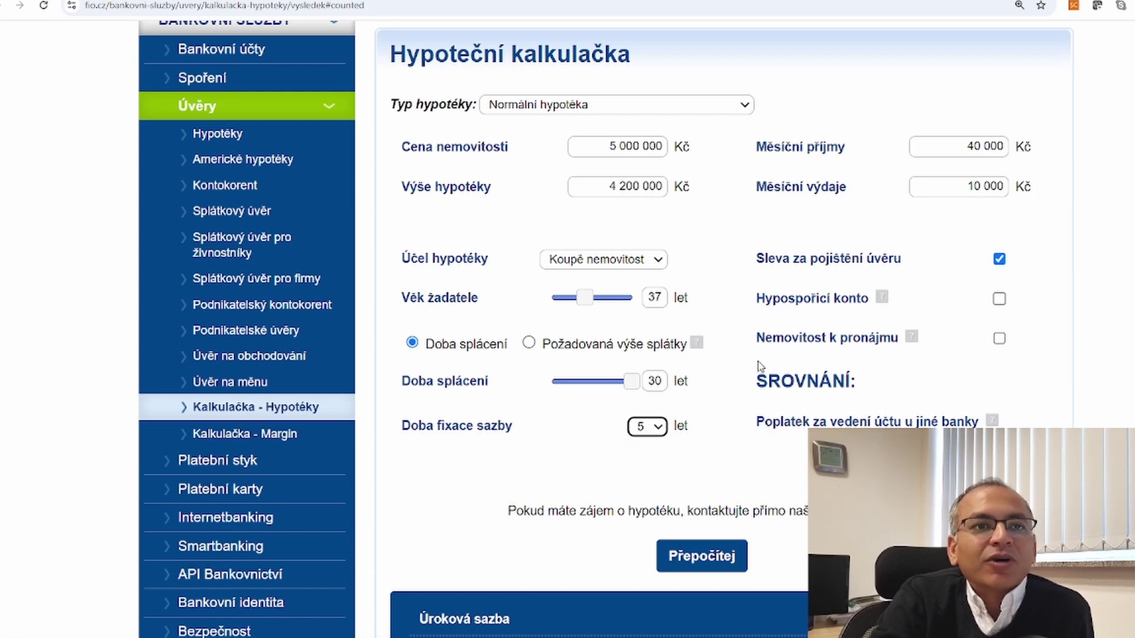
# Review the mortgage amount together with the interest rate in the Fio banka calculation results.
pyautogui.doubleClick(597, 191)
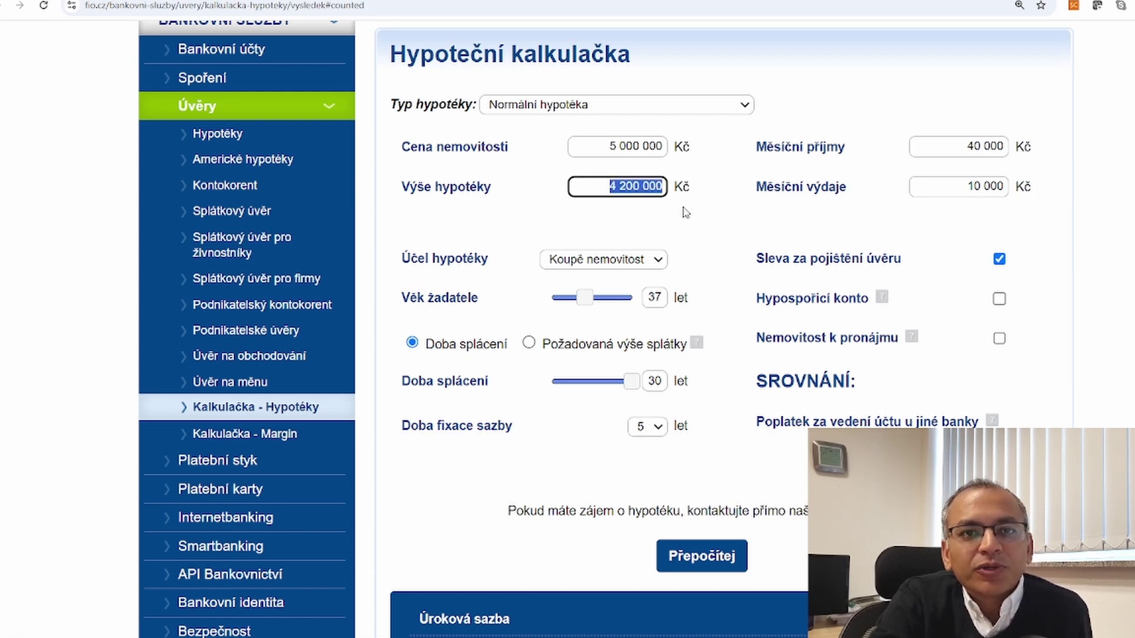
pyautogui.scroll(-2, 795, 291)
pyautogui.scroll(-4, 795, 291)
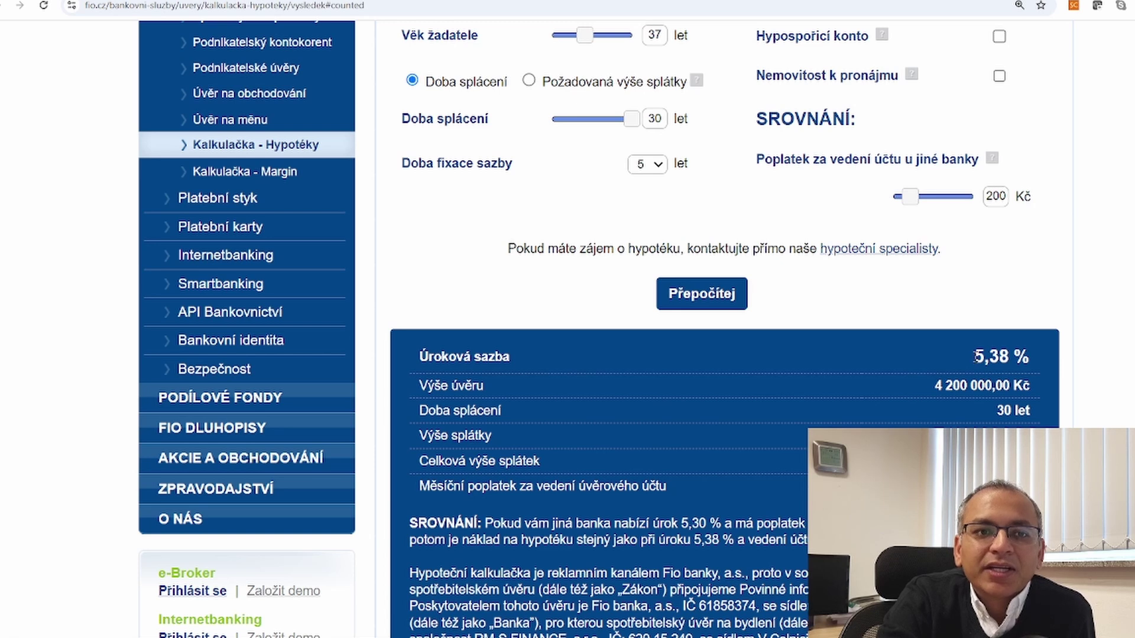
pyautogui.moveTo(974, 358); pyautogui.dragTo(1027, 357)
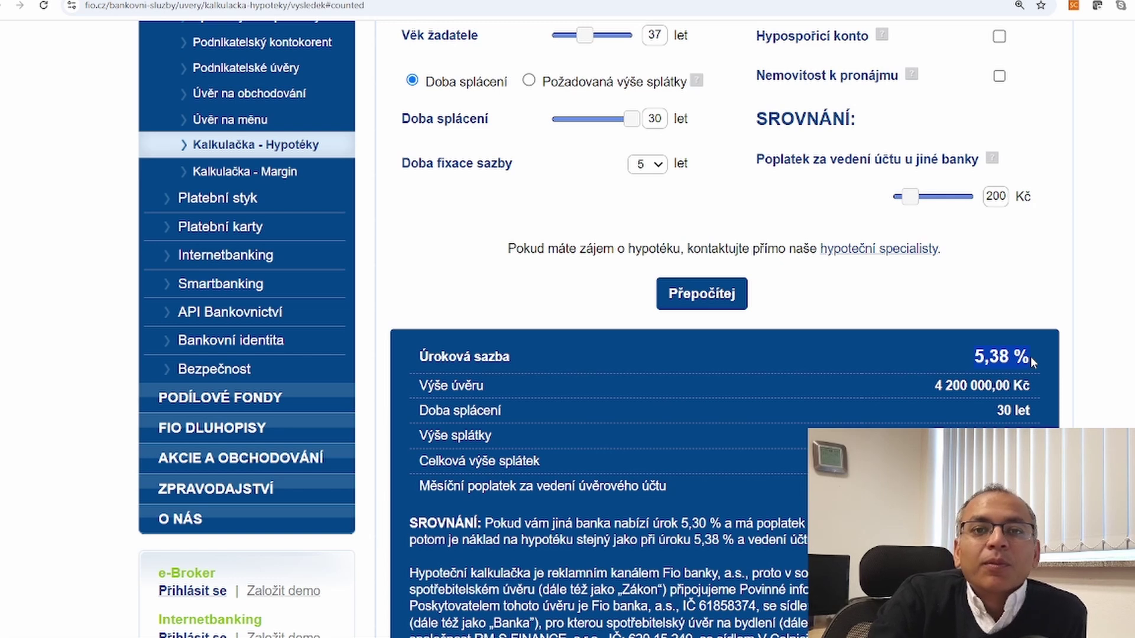
pyautogui.click(926, 403)
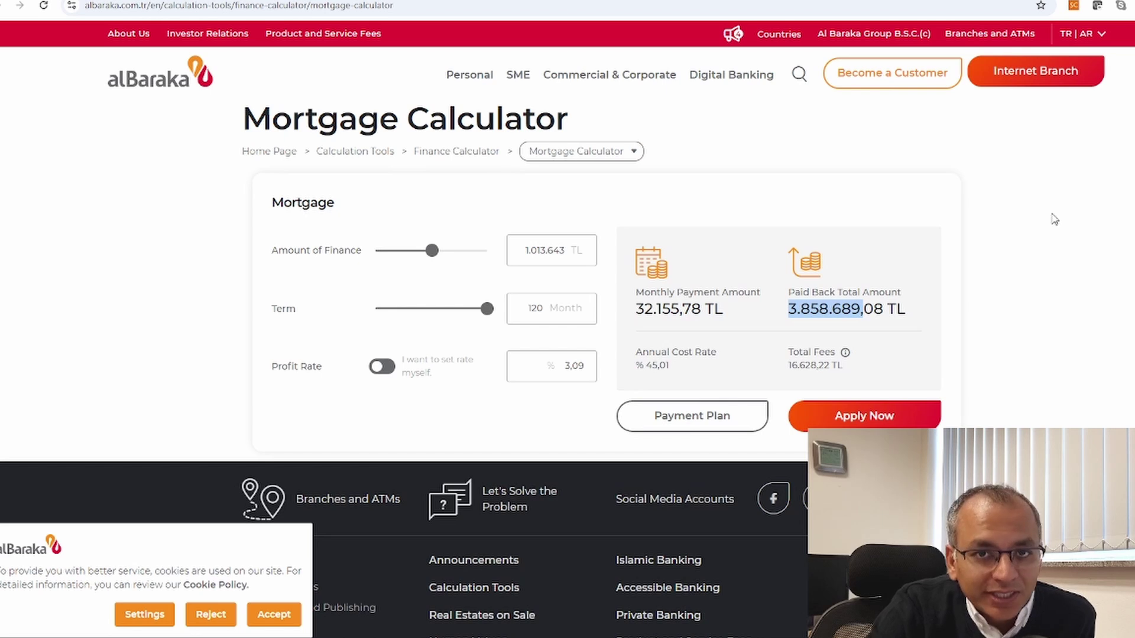
# Examine the term, profit rate and amount of finance in the alBaraka mortgage calculator.
pyautogui.moveTo(530, 316); pyautogui.dragTo(567, 317)
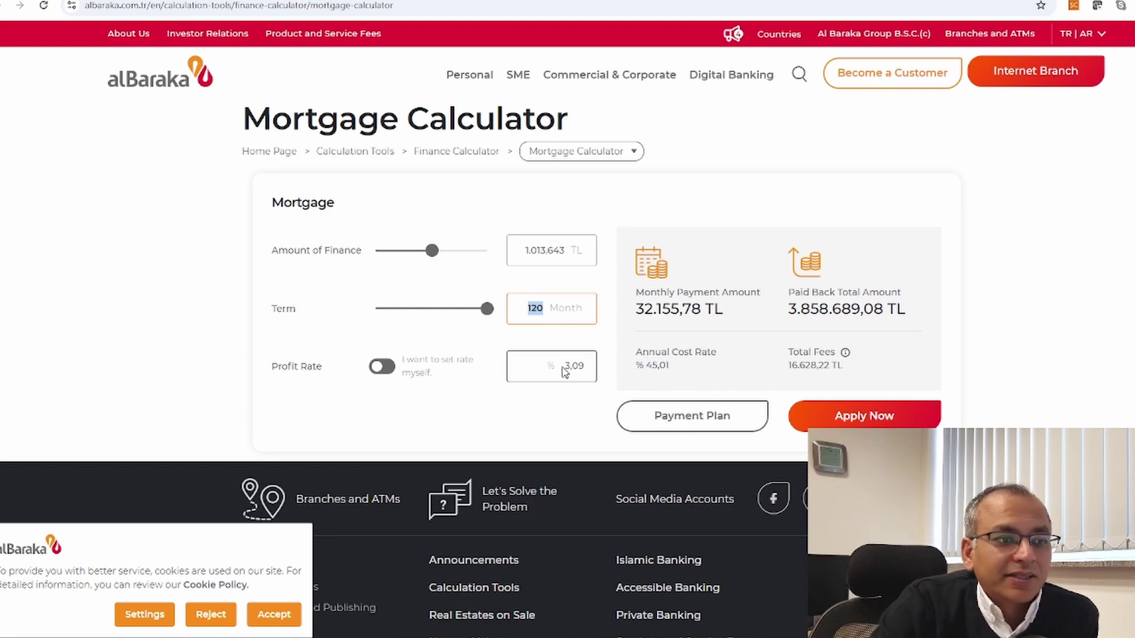
pyautogui.moveTo(562, 367); pyautogui.dragTo(598, 374)
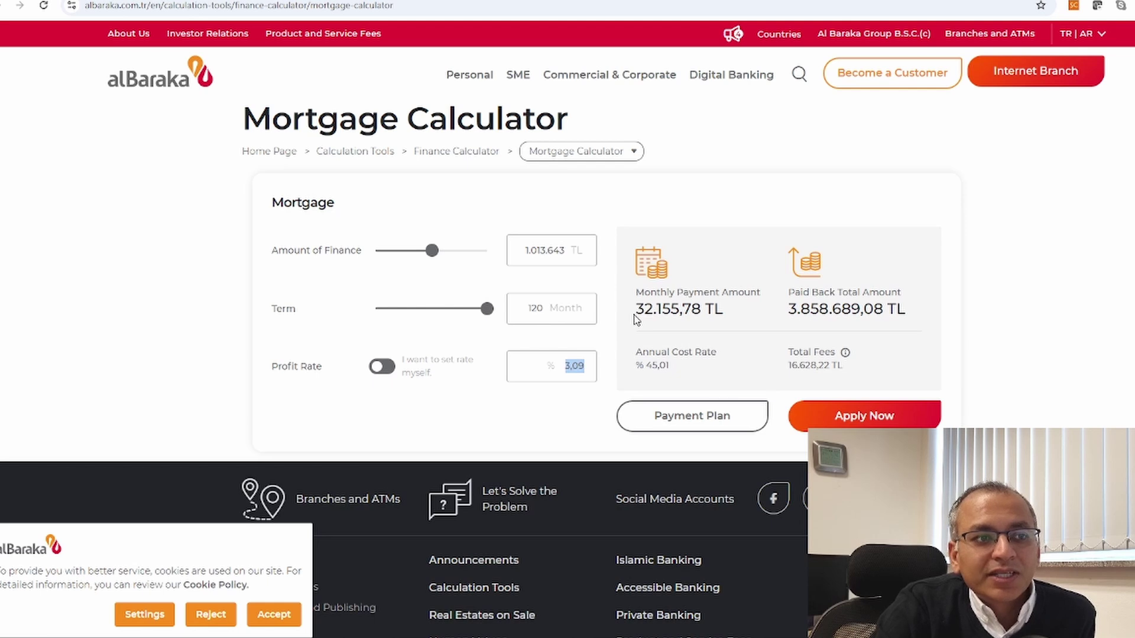
pyautogui.click(583, 260)
pyautogui.doubleClick(585, 263)
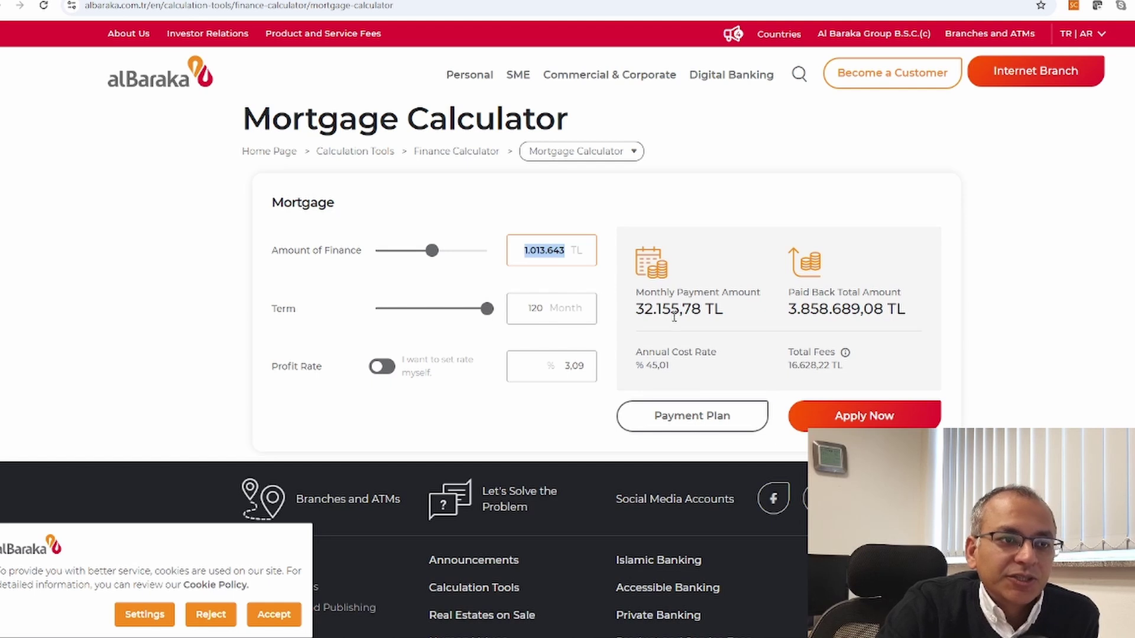
# Compare the monthly payment amount with the total paid back amount in the alBaraka results.
pyautogui.click(637, 308)
pyautogui.moveTo(637, 308); pyautogui.dragTo(696, 308)
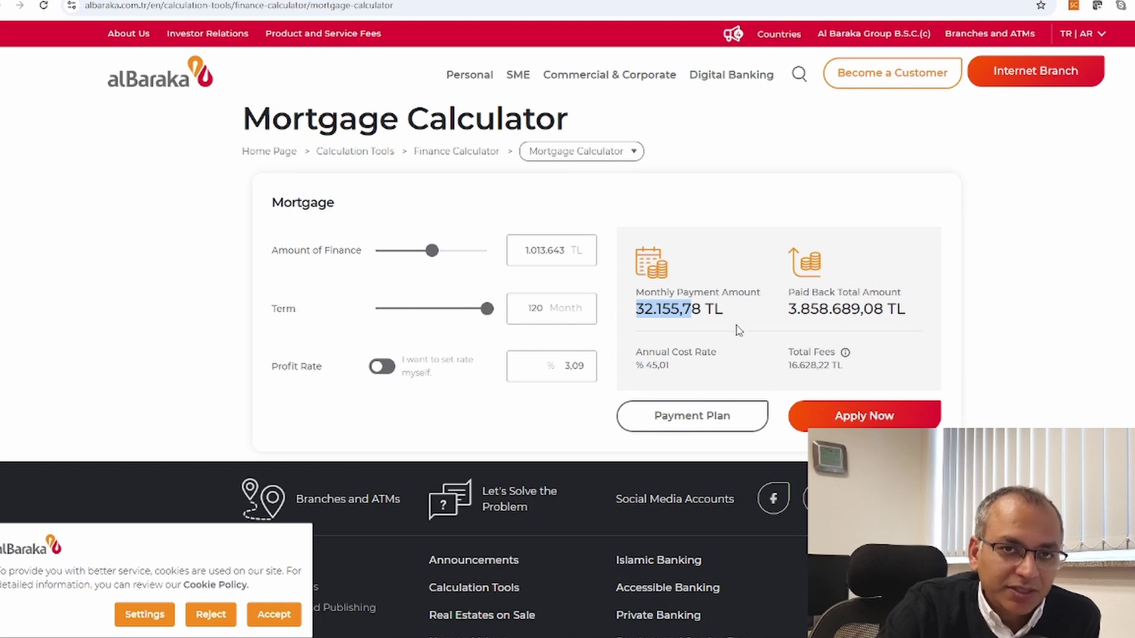
pyautogui.moveTo(788, 309); pyautogui.dragTo(874, 308)
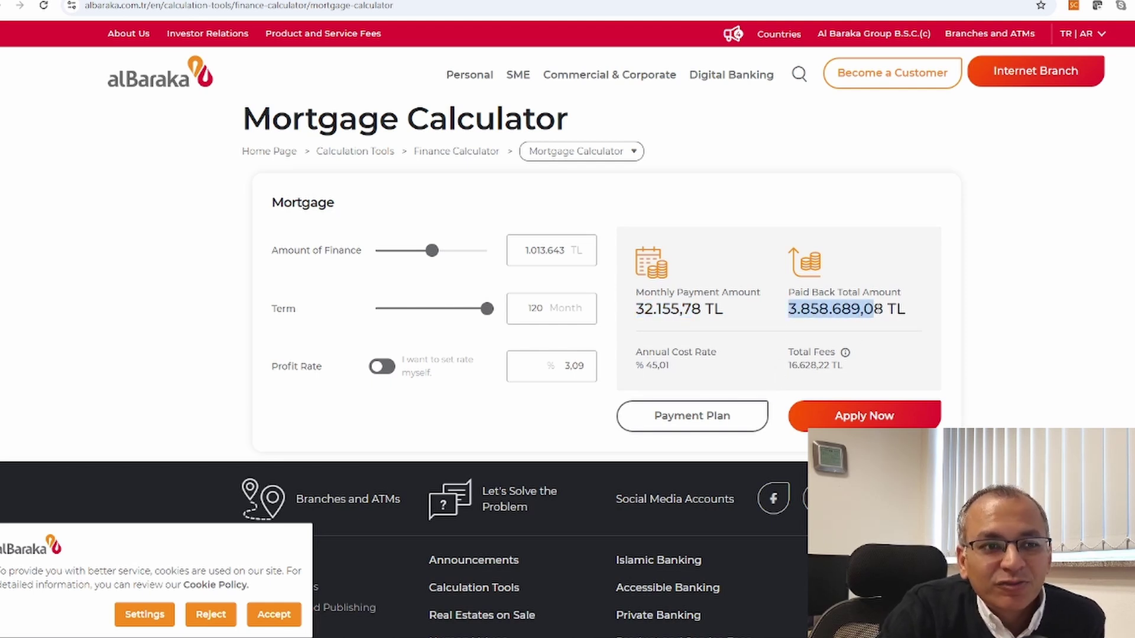
pyautogui.click(845, 352)
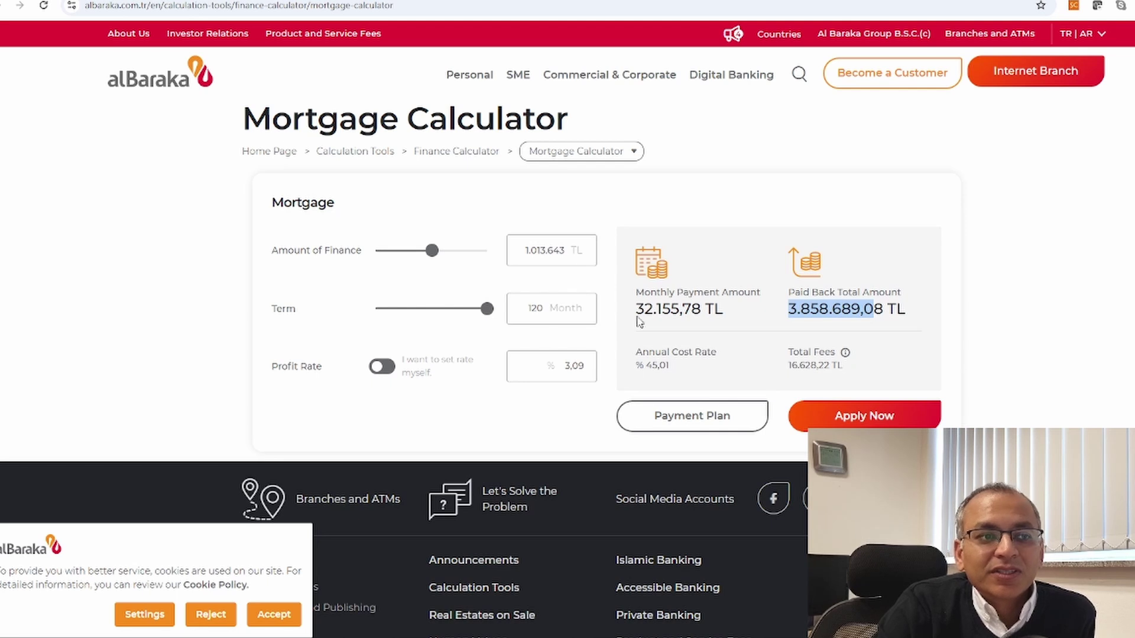
pyautogui.moveTo(636, 309); pyautogui.dragTo(705, 311)
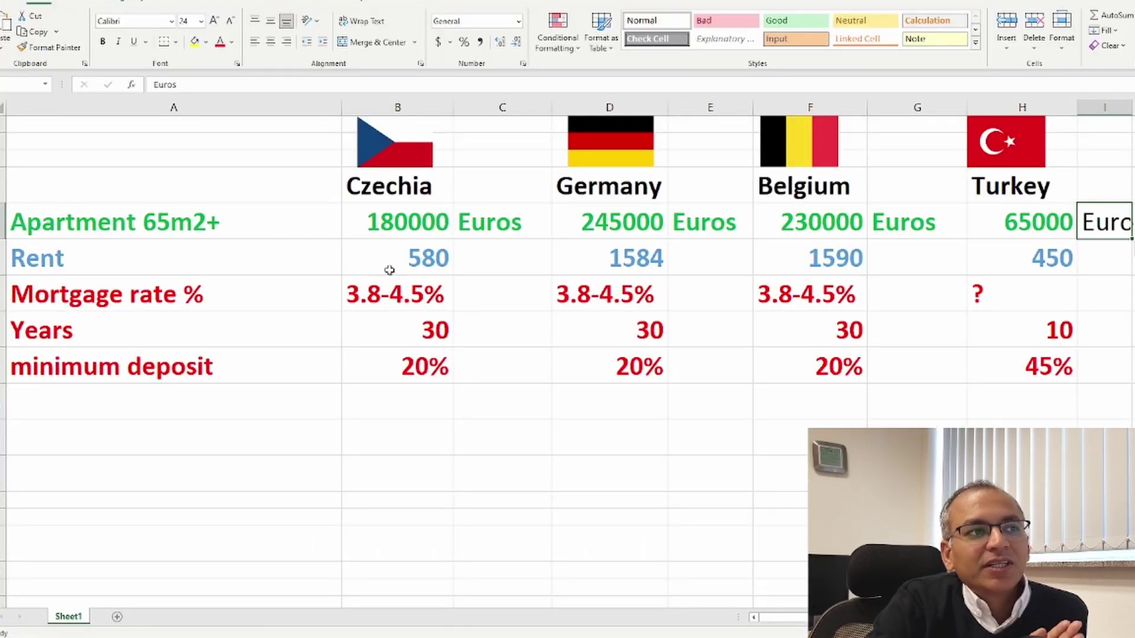
# In the Excel country comparison, highlight the apartment prices, and the rents with mortgage rates, from Czechia to Turkey.
pyautogui.moveTo(369, 218); pyautogui.dragTo(1047, 220)
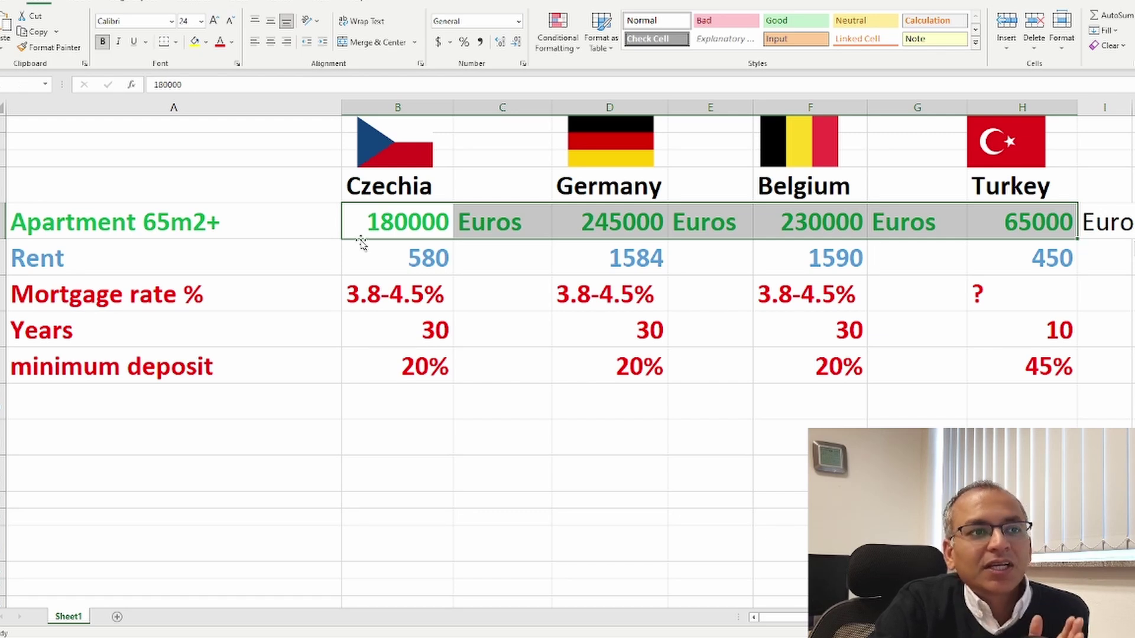
pyautogui.moveTo(361, 242); pyautogui.dragTo(988, 280)
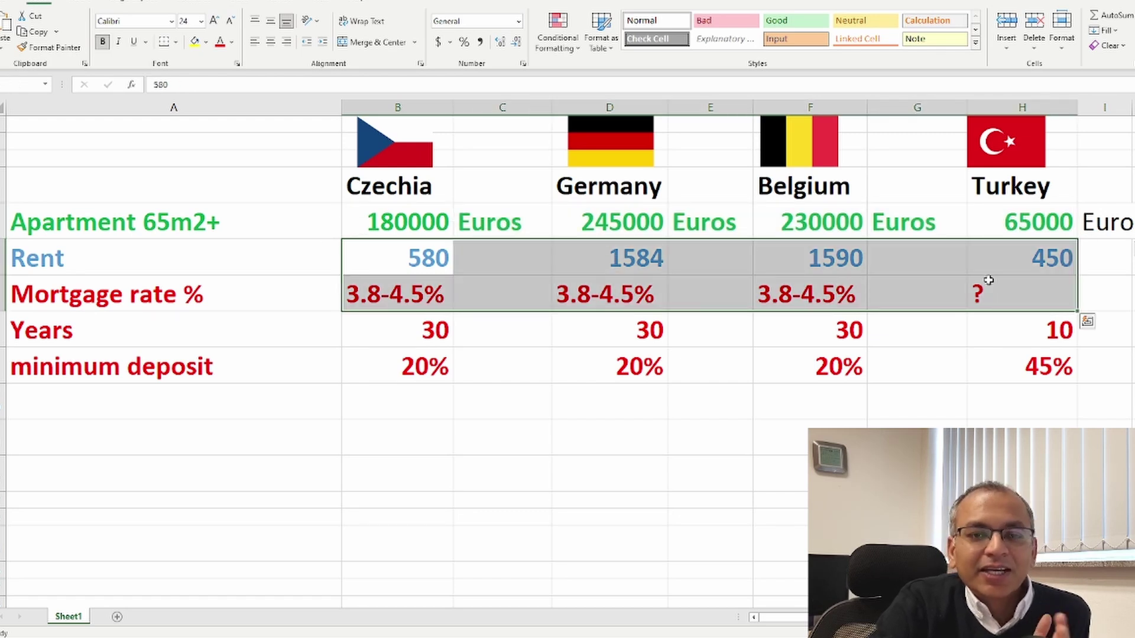